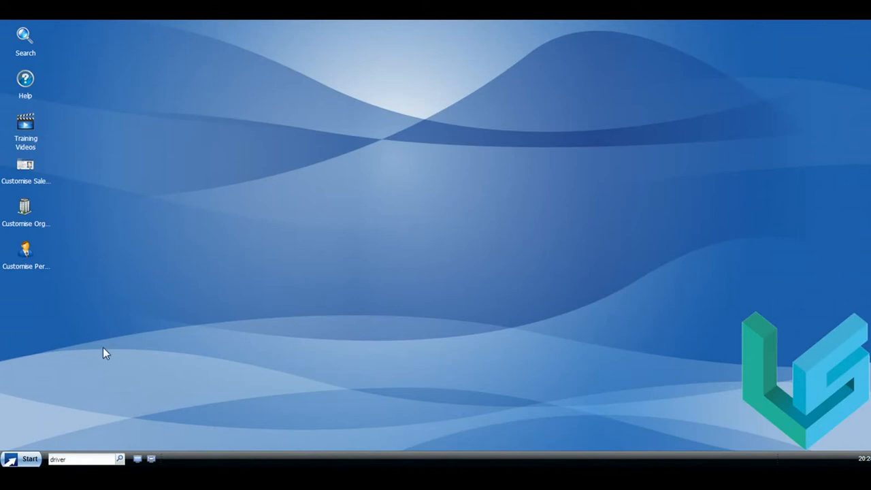
- Go to Configuration and open Email Settings under Email & Integration
click(29, 460)
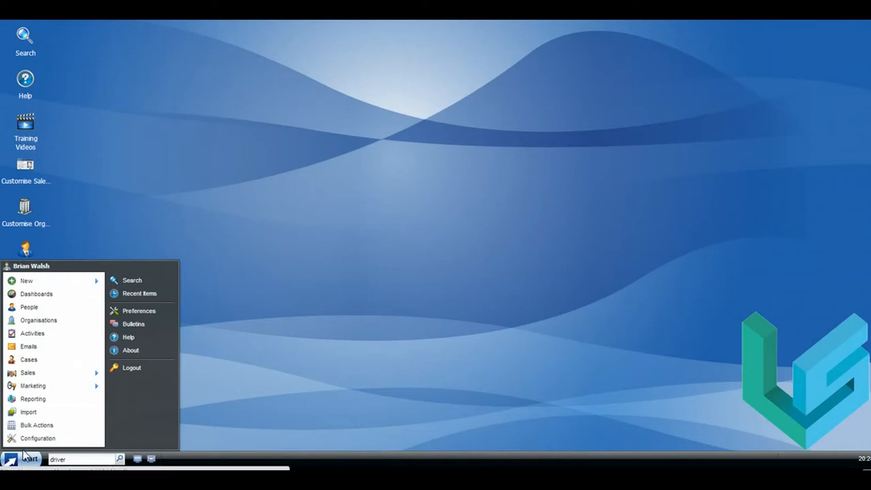
click(28, 438)
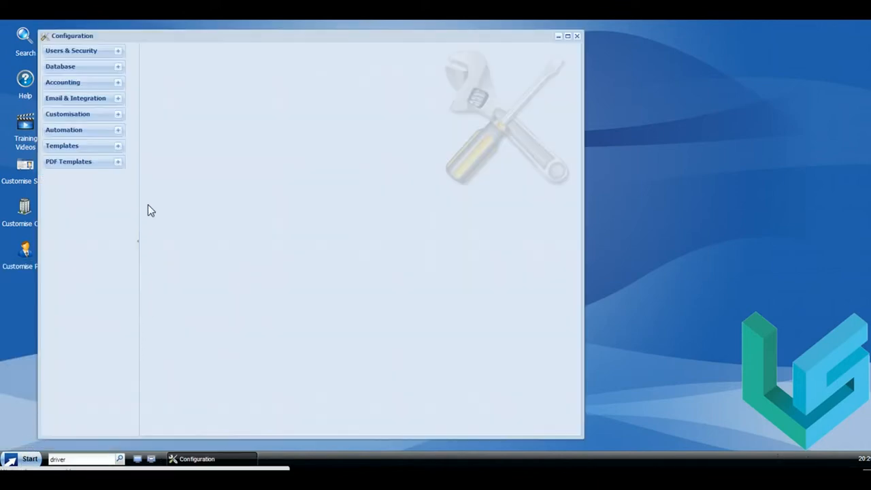
click(117, 100)
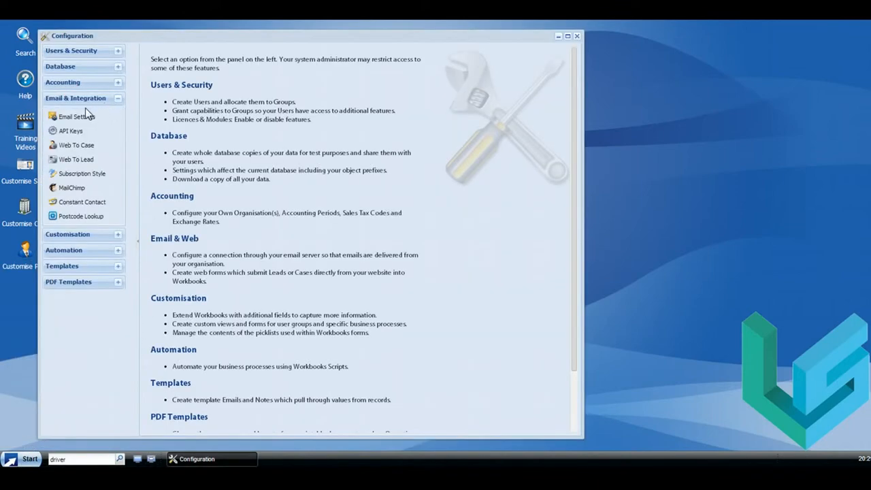
click(67, 121)
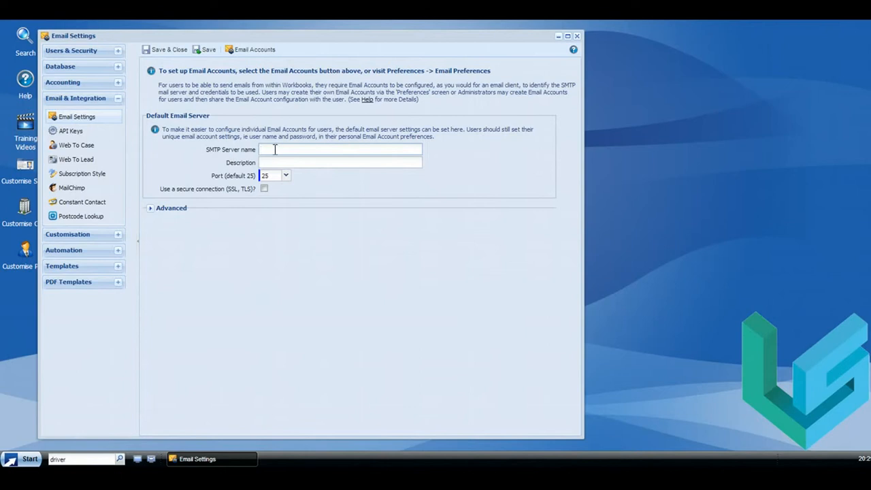
- Save smtp.gmail.com on port 25 with secure connection as the default server, acknowledging the warning
text(smtp.gmail.com)
click(285, 177)
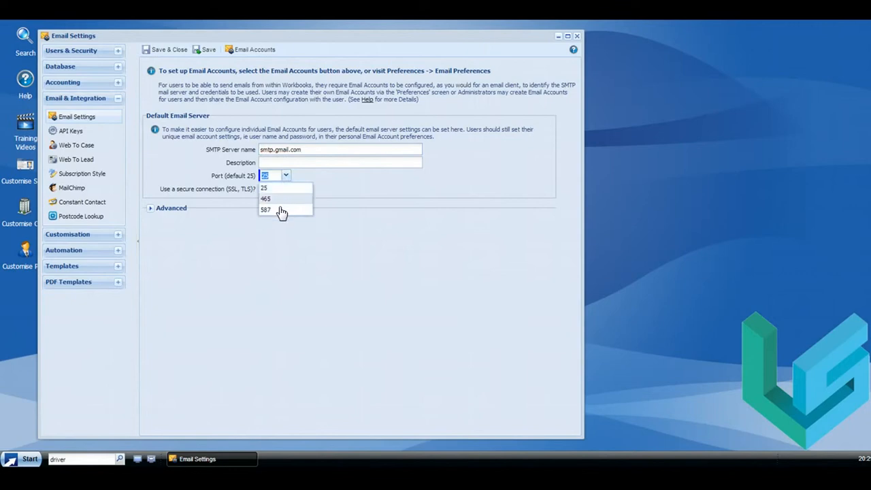
click(294, 172)
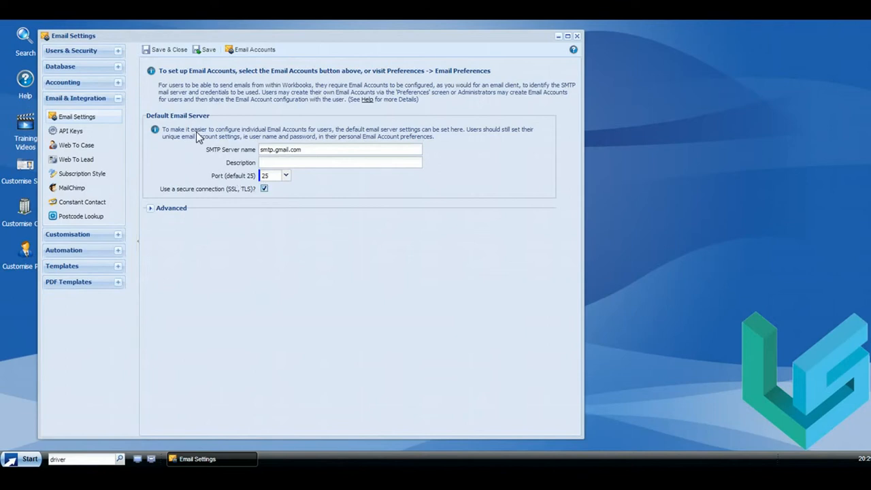
click(205, 50)
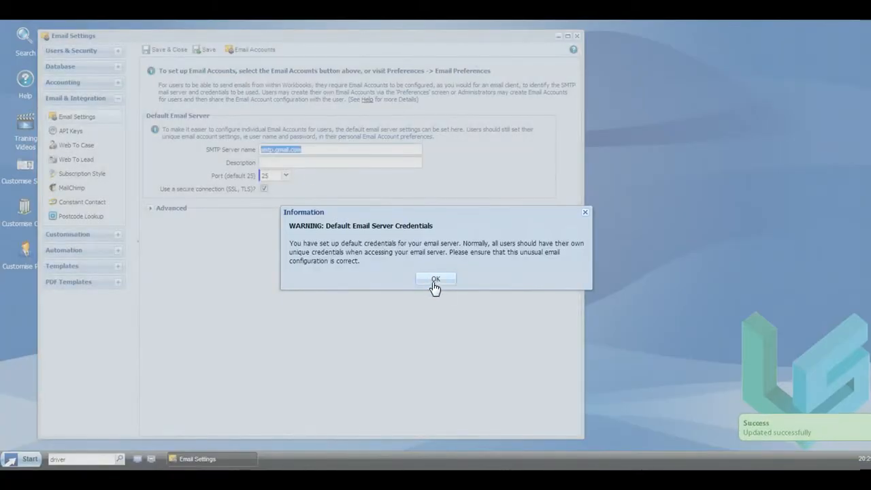
click(436, 279)
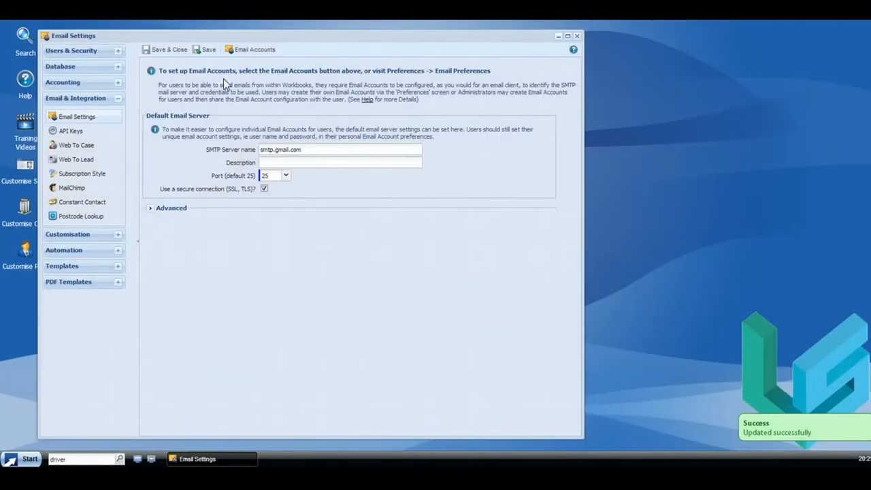
- Start a new email account and enter the sender's email address and display name
click(252, 52)
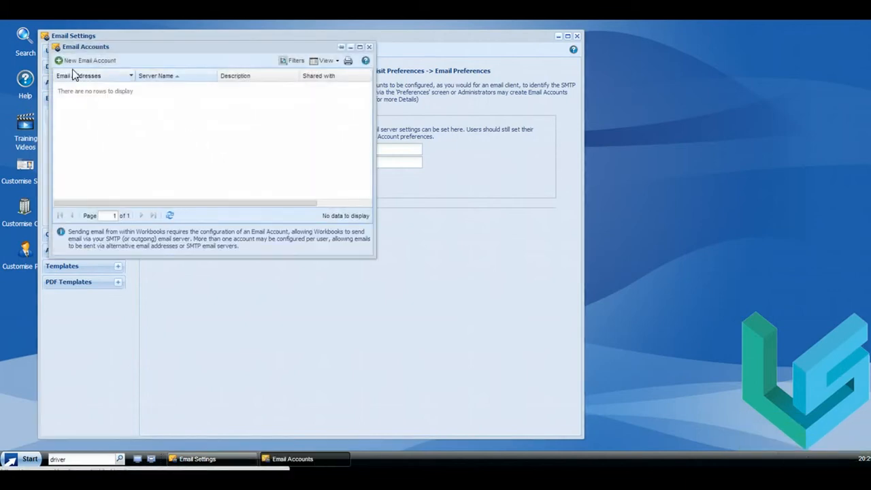
click(85, 60)
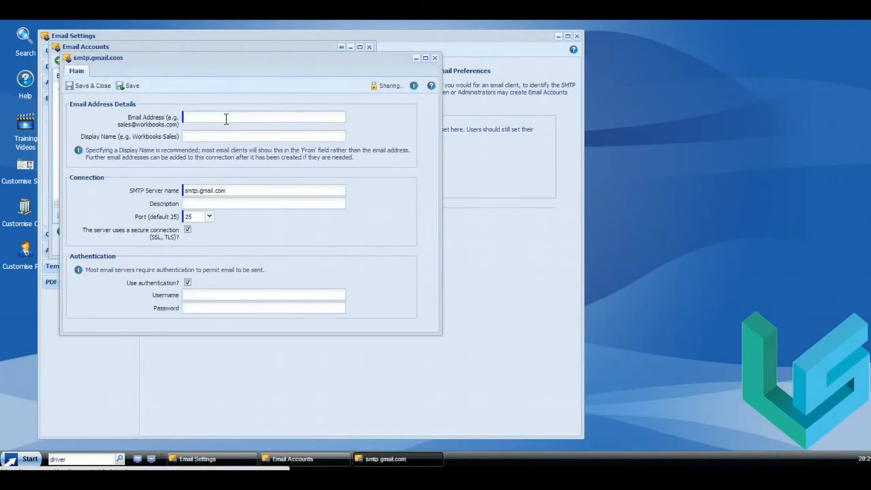
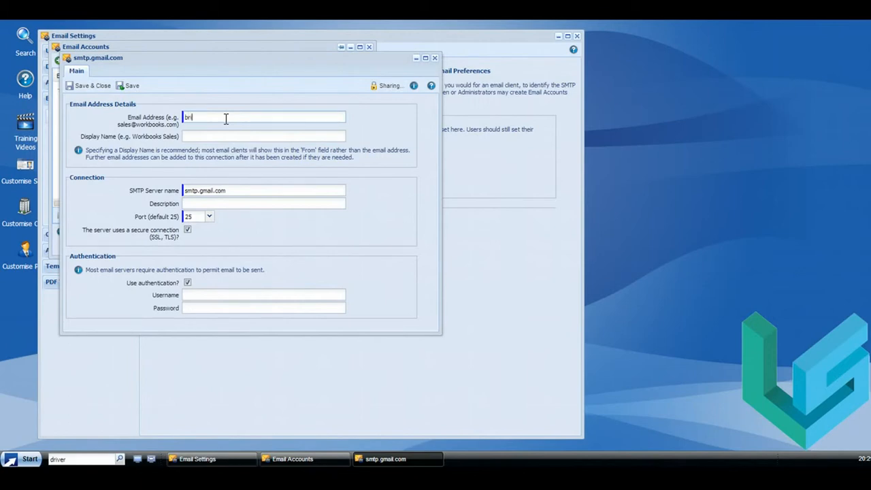
key(Tab)
text(Brian W)
- Fill in the account's login username and password
click(191, 294)
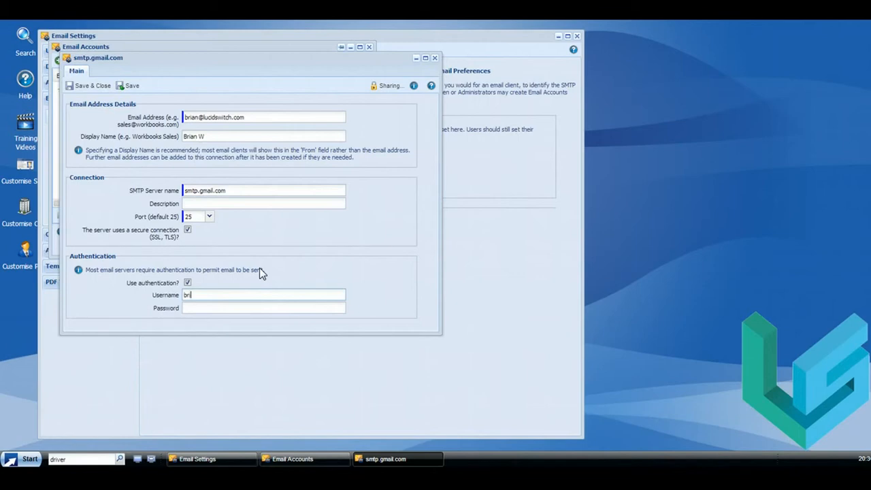
key(Tab)
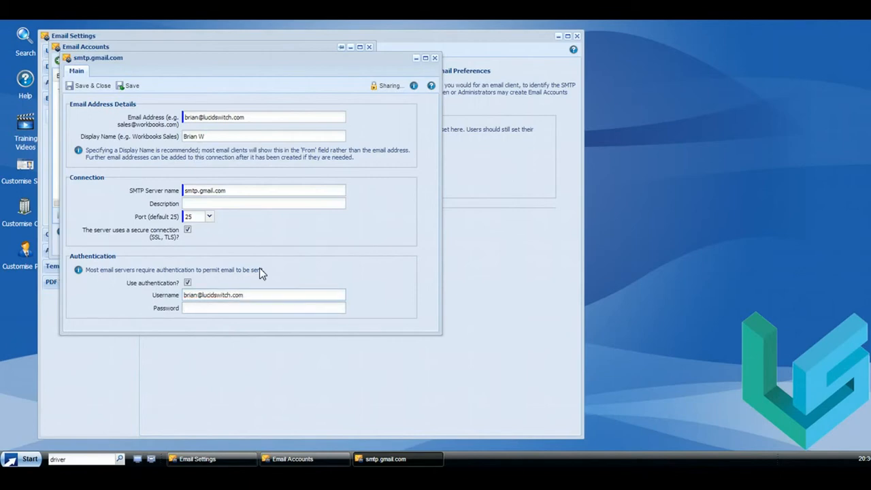
text(•••••••••)
- Save the account's sharing without extra rules, save the account, and close Email Accounts
click(385, 89)
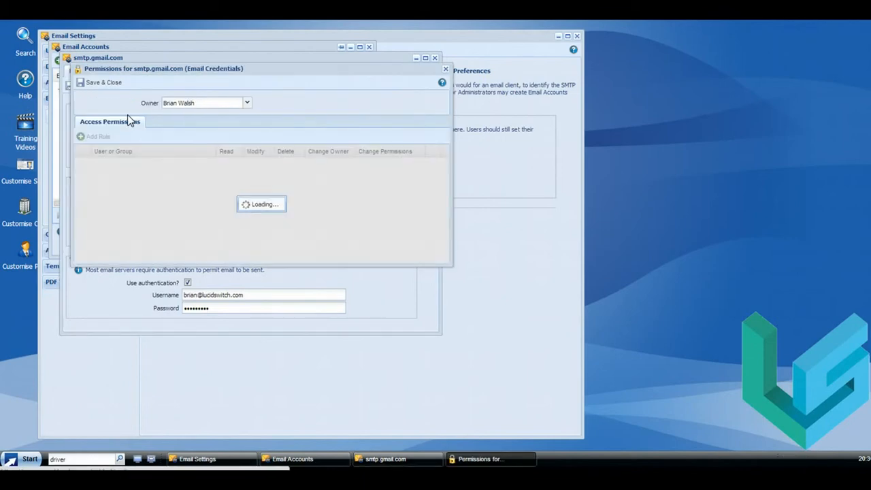
click(94, 136)
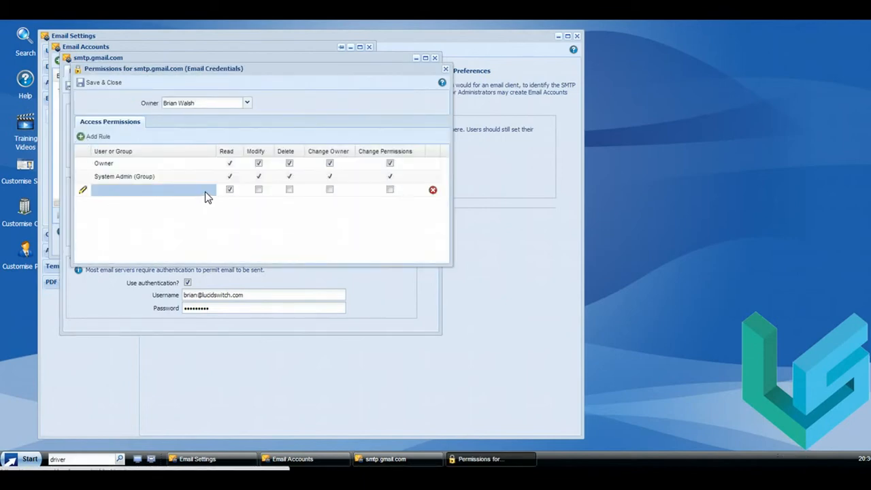
click(205, 191)
click(211, 190)
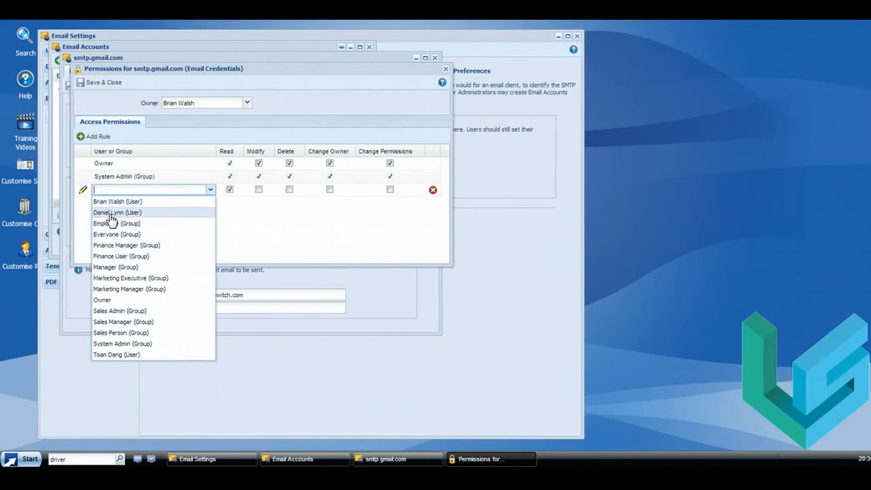
click(245, 216)
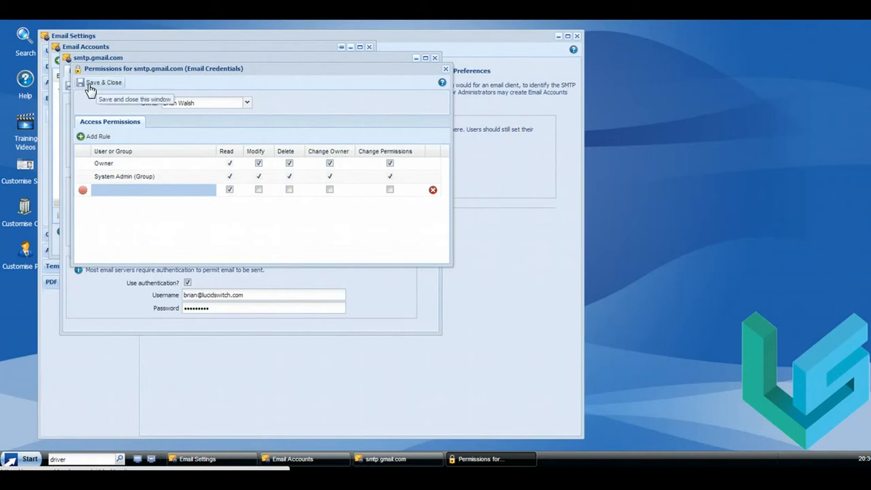
click(433, 190)
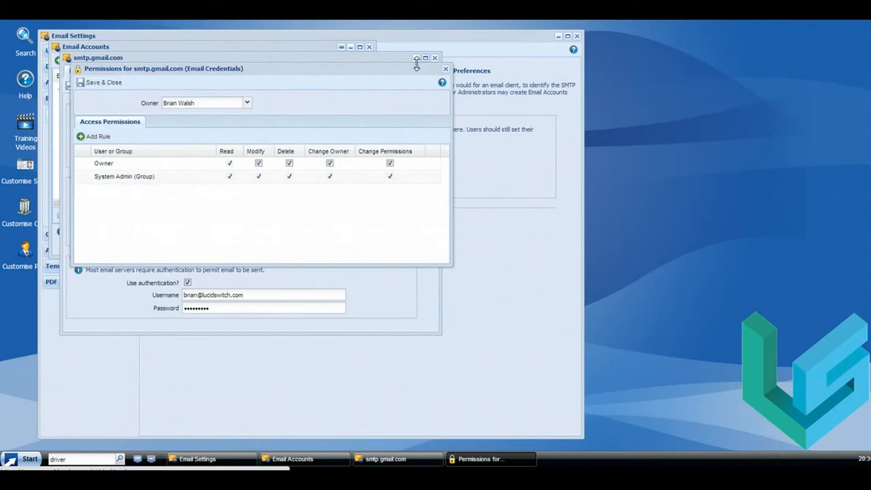
click(446, 69)
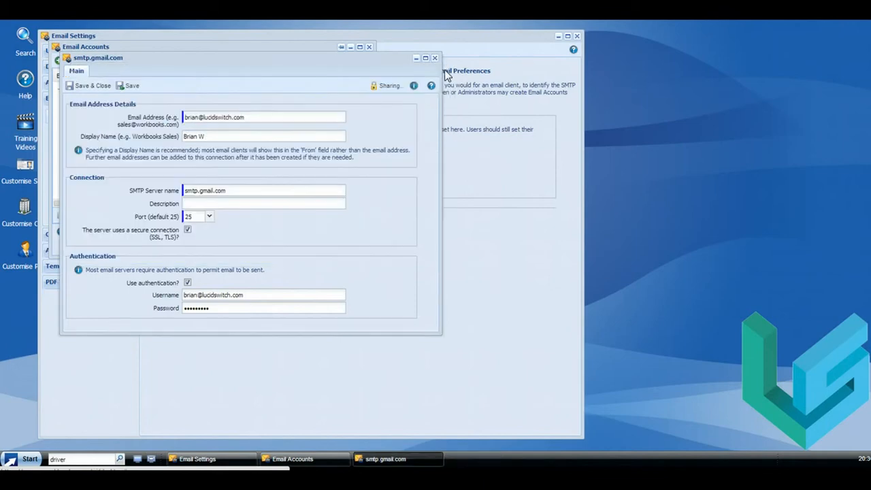
click(74, 89)
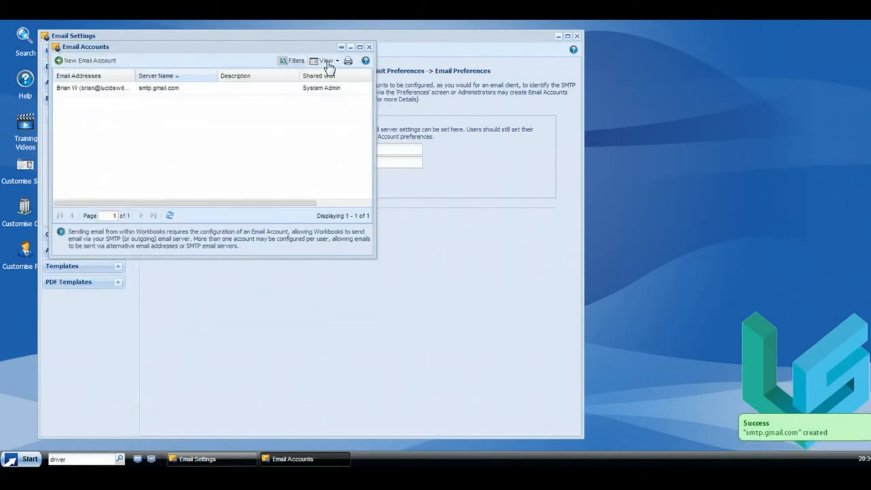
click(369, 47)
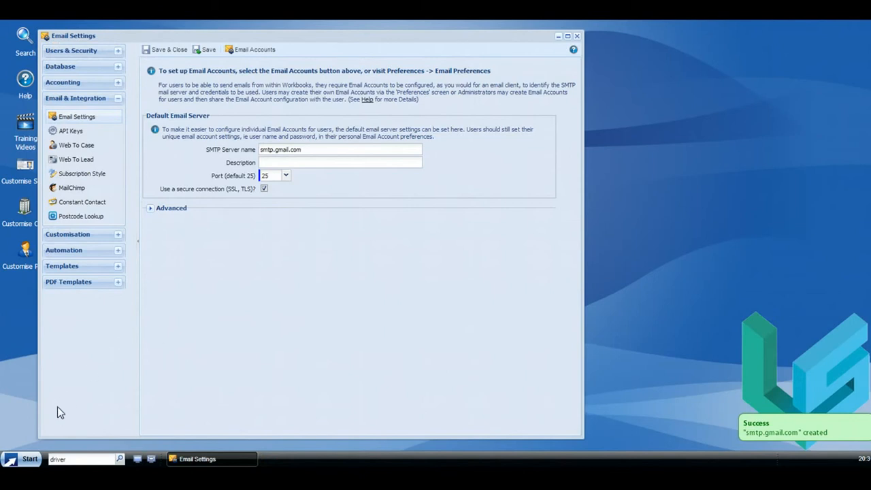
- Compose a new email addressed to the recipient's Gmail address
click(30, 459)
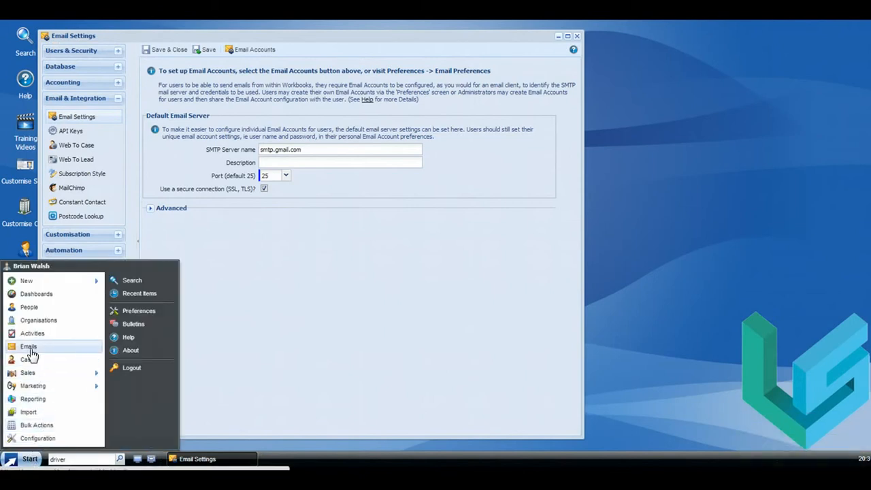
click(30, 350)
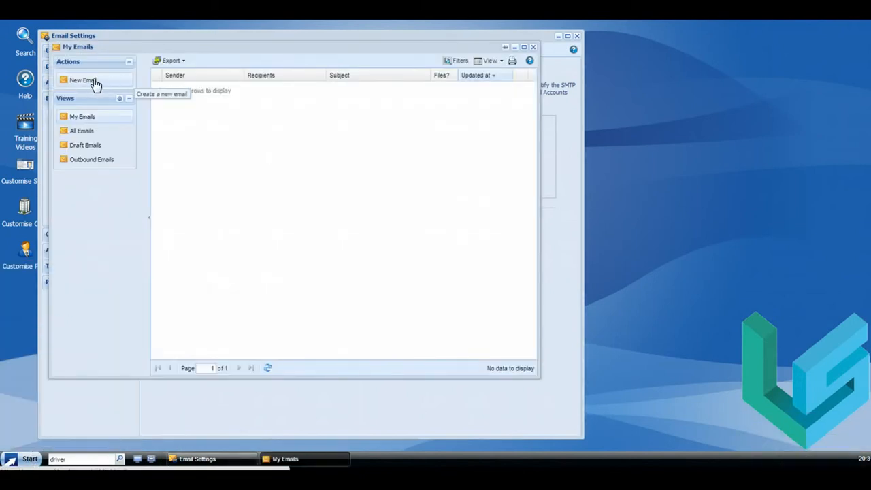
click(83, 81)
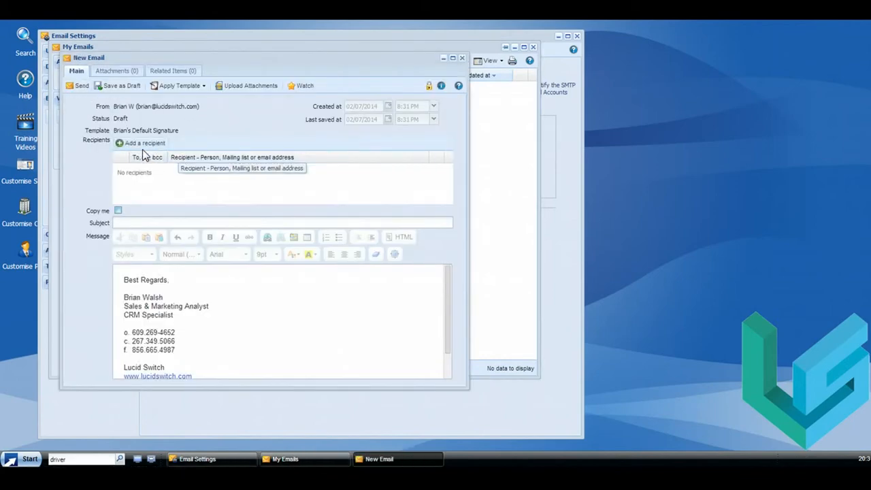
click(141, 144)
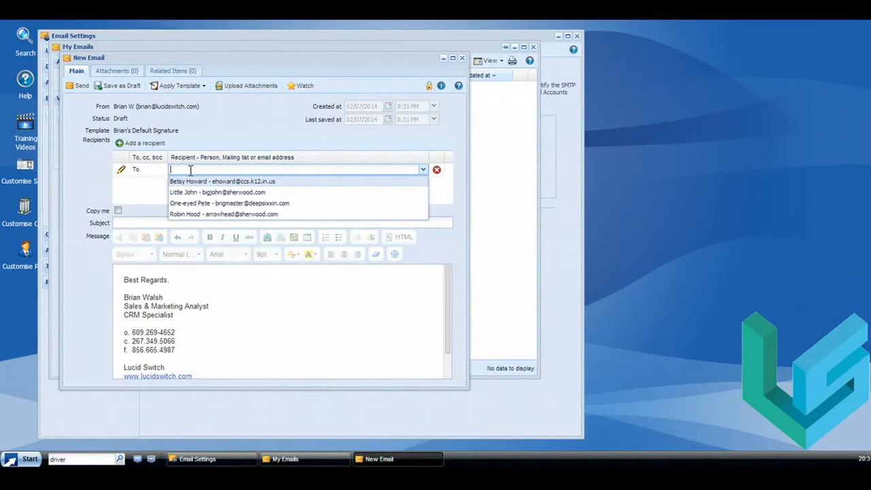
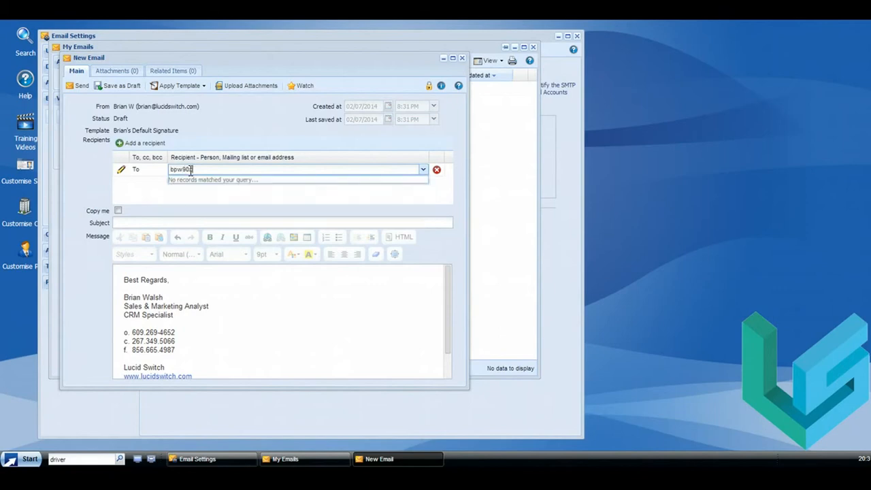
click(234, 204)
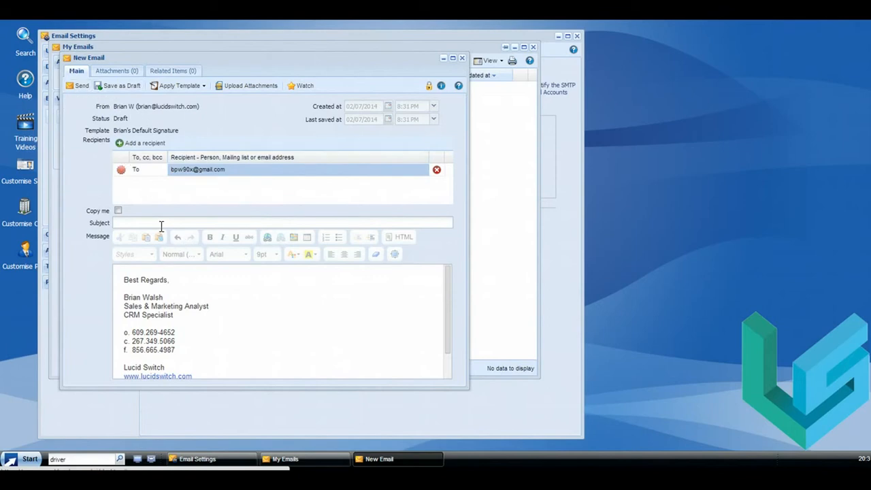
- Give the email the subject 'test' and send it
click(160, 223)
text(test)
click(76, 86)
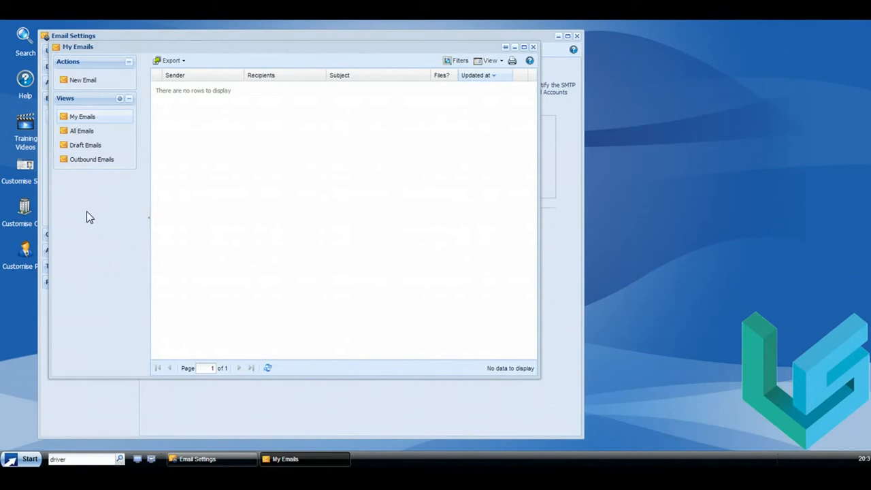
- Check the sent 'test' email in All Emails, then close the emails window
click(81, 134)
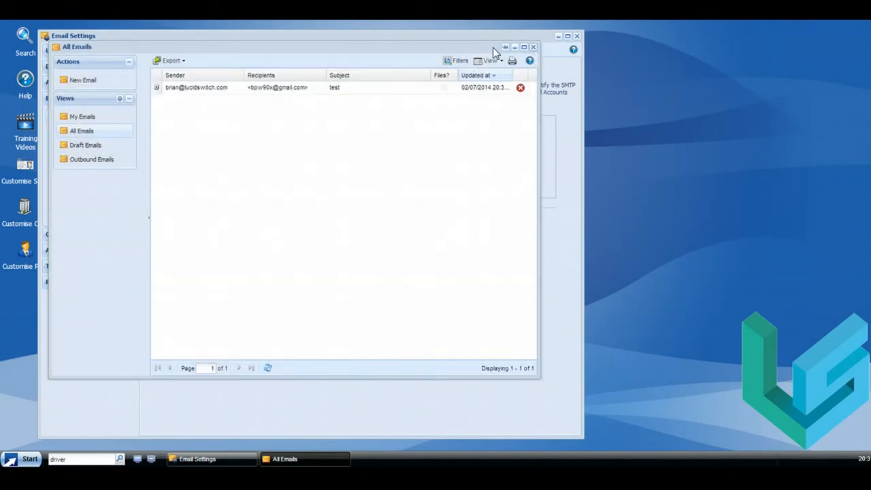
click(533, 46)
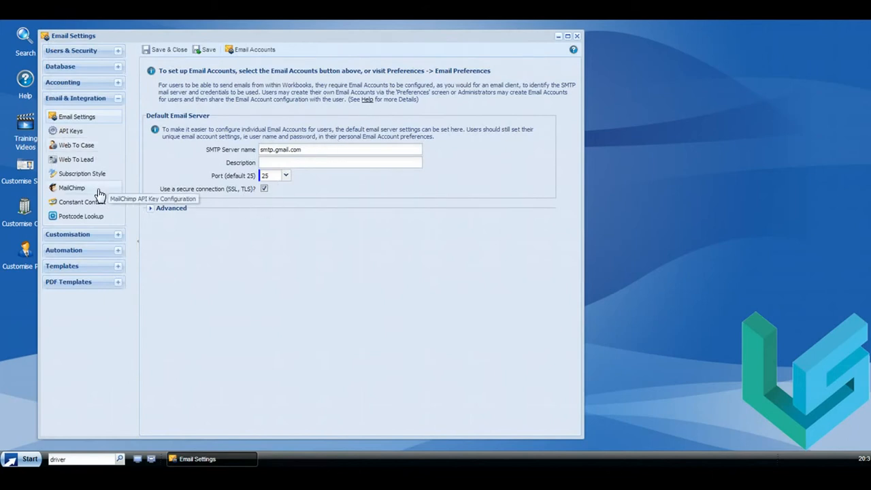